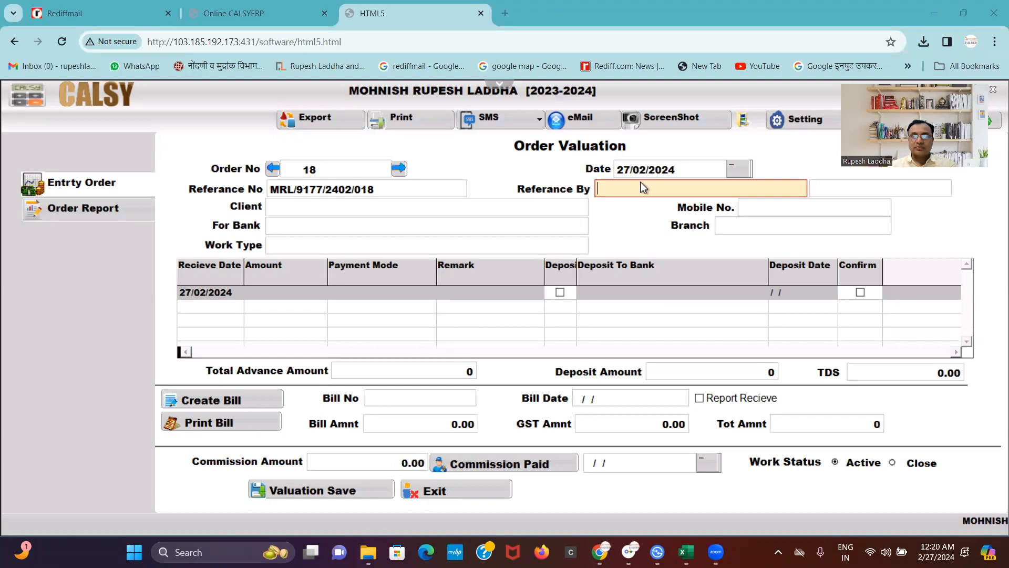
Pick the first saved referrer name from a 'b' search and replace the referrer's mobile number with a new one.
{"action": "type", "text": "b"}
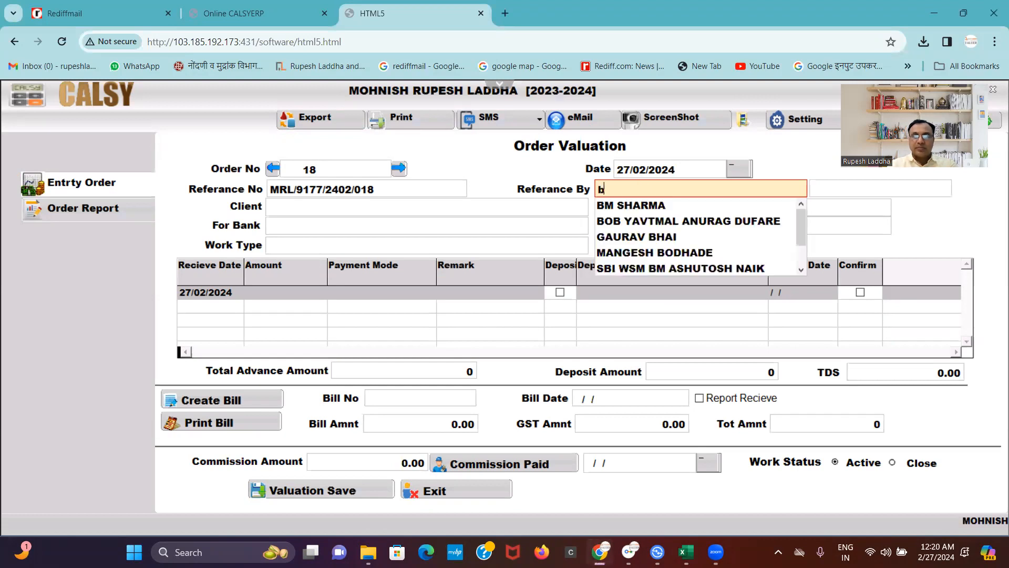
{"action": "key", "text": "Down"}
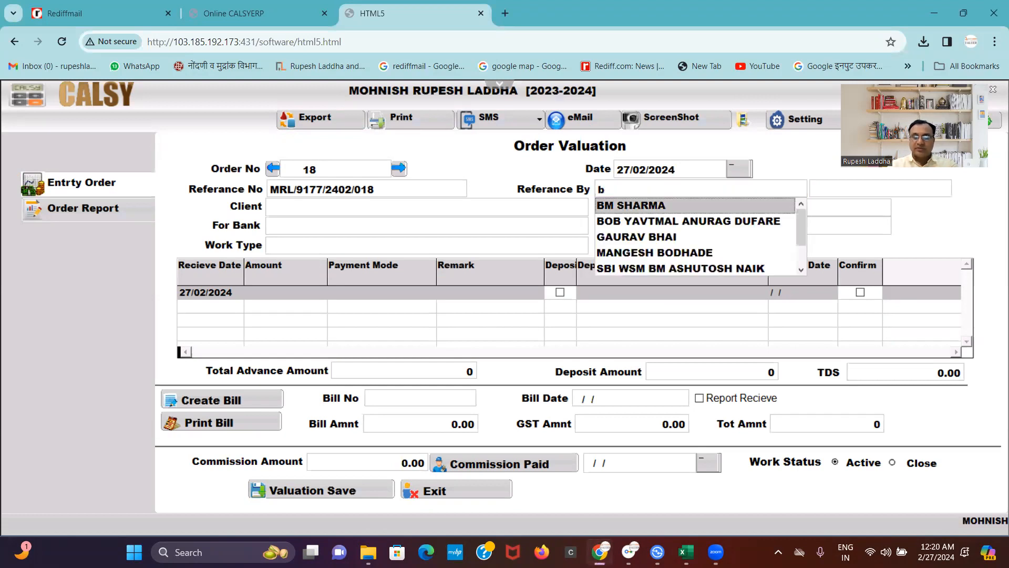
{"action": "key", "text": "Return"}
{"action": "key", "text": "Return"}
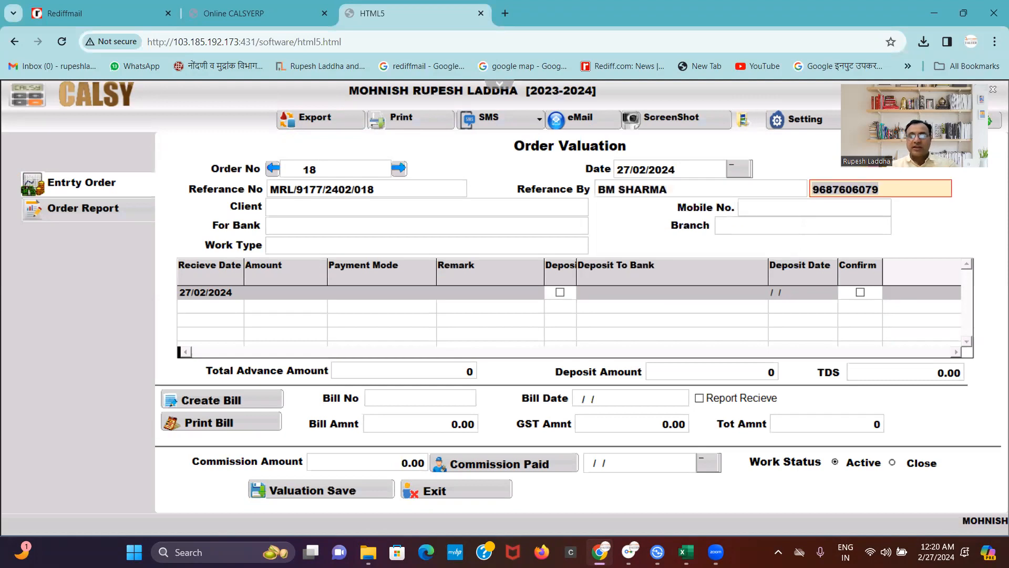
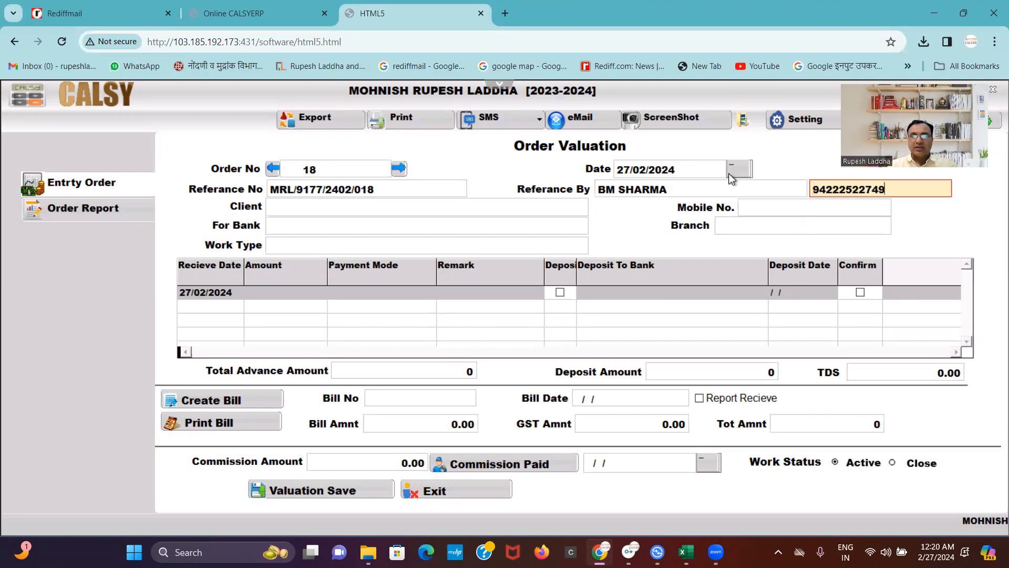
{"action": "left_click", "coordinate": [506, 204]}
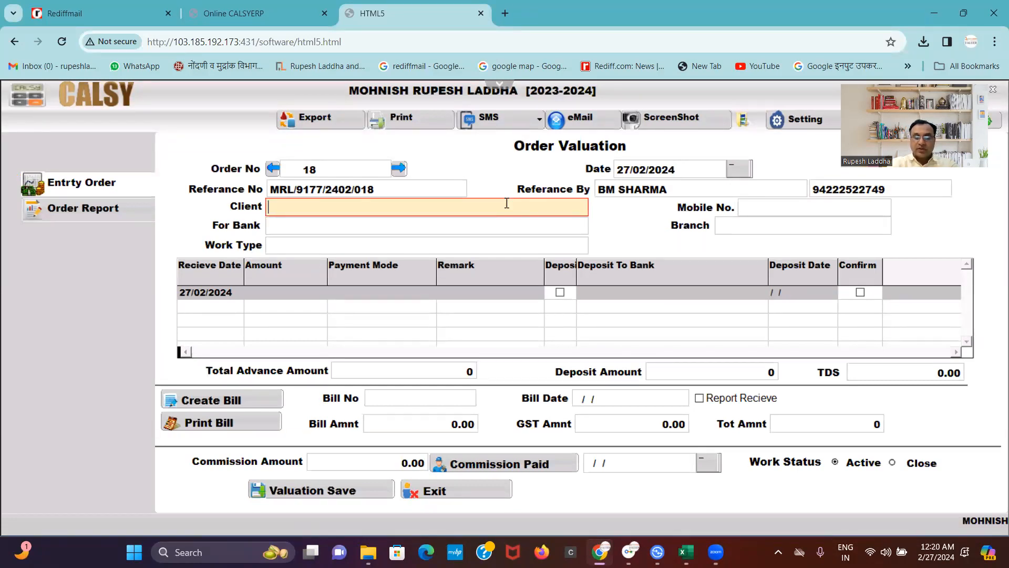
Enter the client's full name in the Client field, bringing up the add-to-master prompt.
{"action": "type", "text": "dhiraj"}
{"action": "key", "text": "BackSpace"}
{"action": "key", "text": "BackSpace"}
{"action": "key", "text": "BackSpace"}
{"action": "key", "text": "BackSpace"}
{"action": "key", "text": "BackSpace"}
{"action": "key", "text": "BackSpace"}
{"action": "key", "text": "BackSpace"}
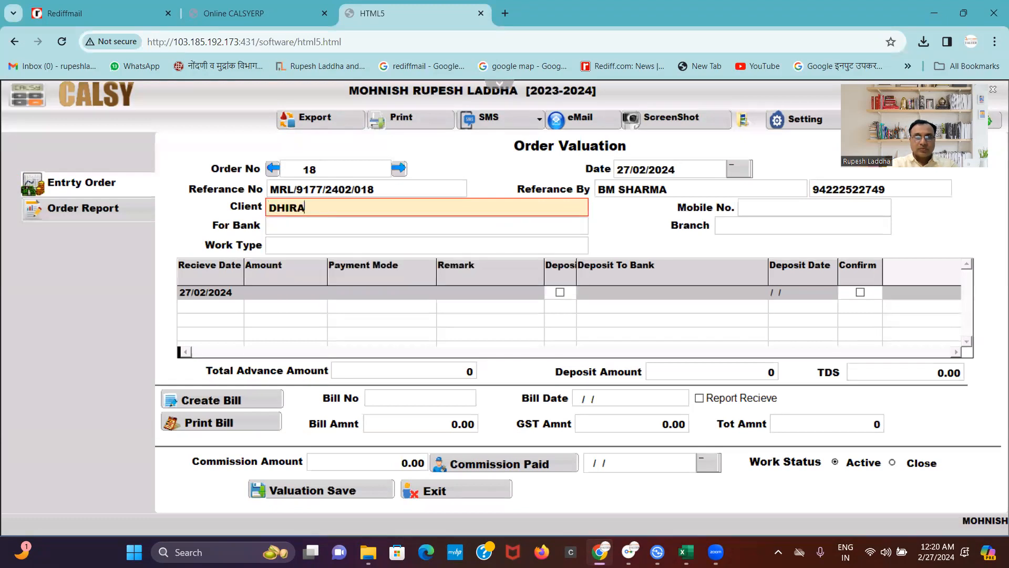
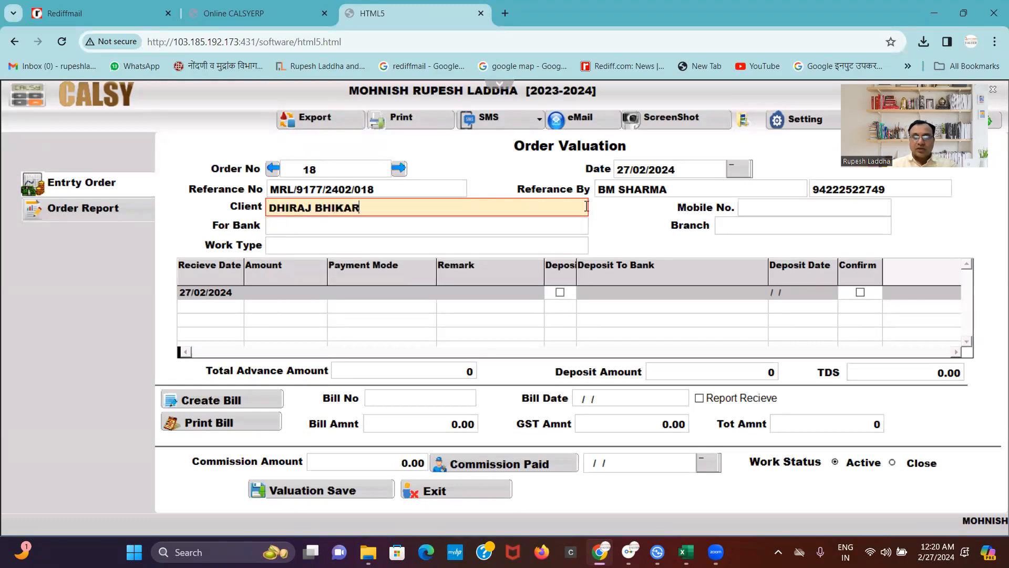
{"action": "key", "text": "Return"}
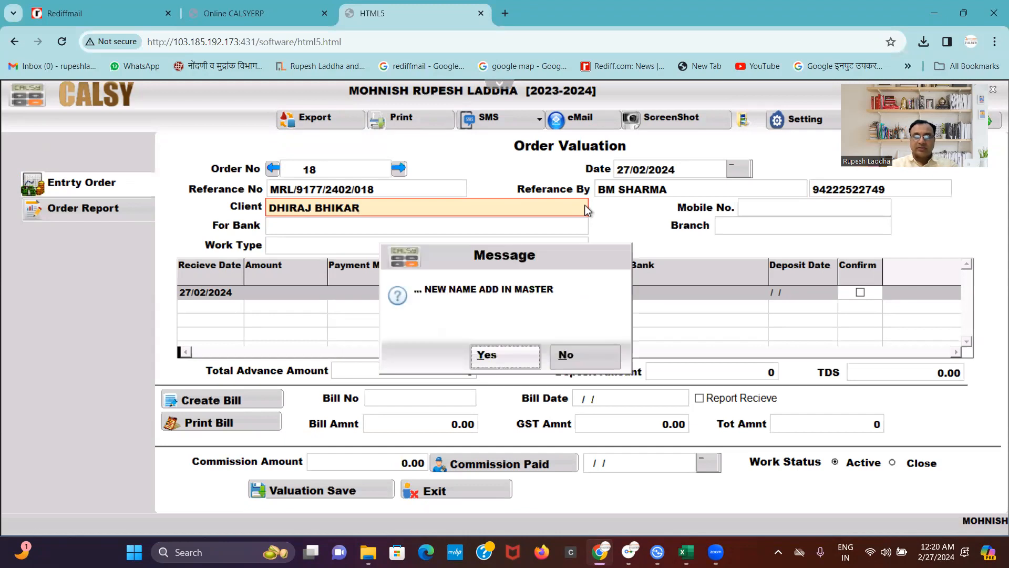
Accept adding the new client to the master and enter the party's two address lines.
{"action": "key", "text": "Return"}
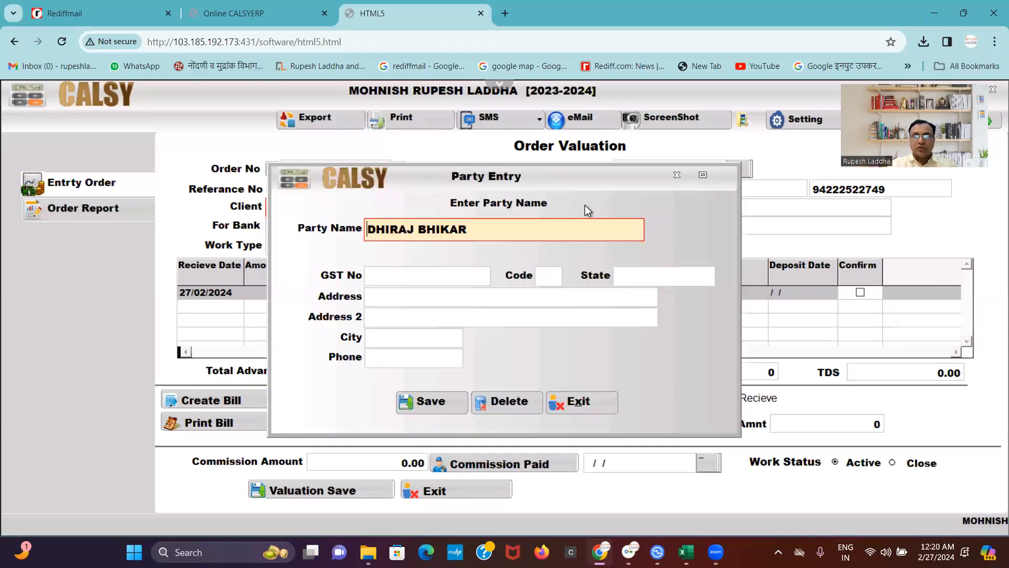
{"action": "key", "text": "Return"}
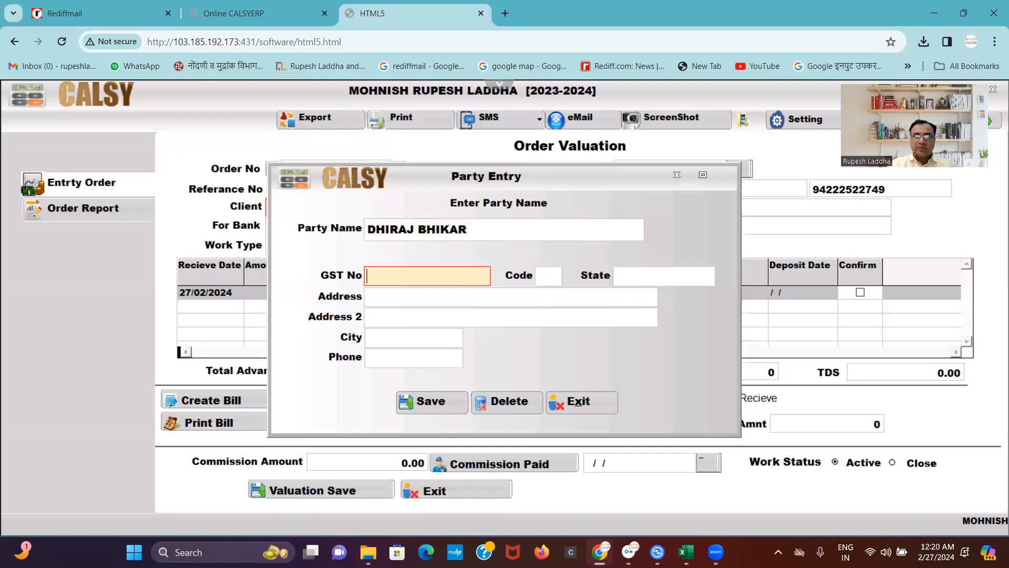
{"action": "key", "text": "Return"}
{"action": "key", "text": "Return"}
{"action": "key", "text": "Return"}
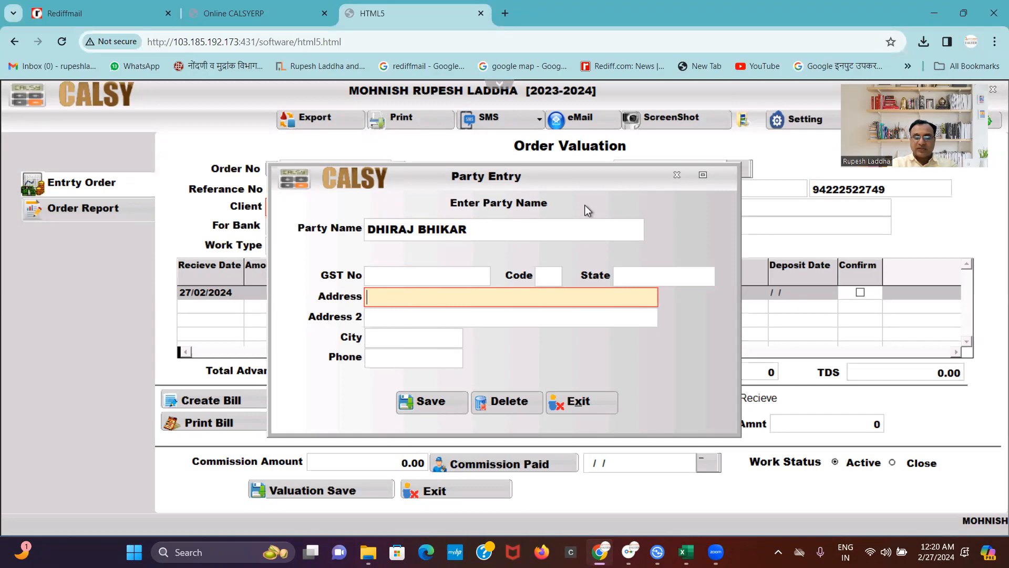
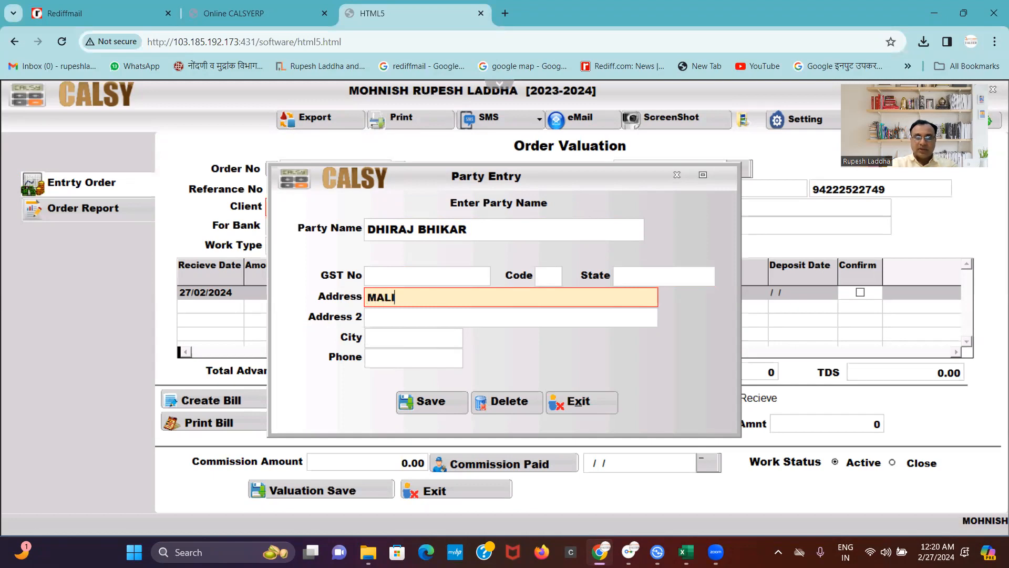
{"action": "key", "text": "Return"}
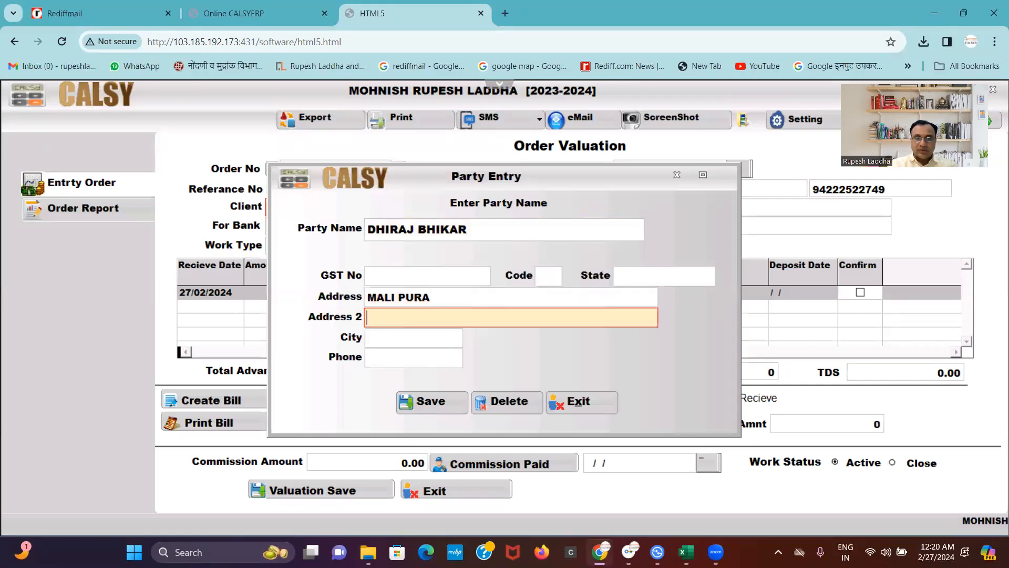
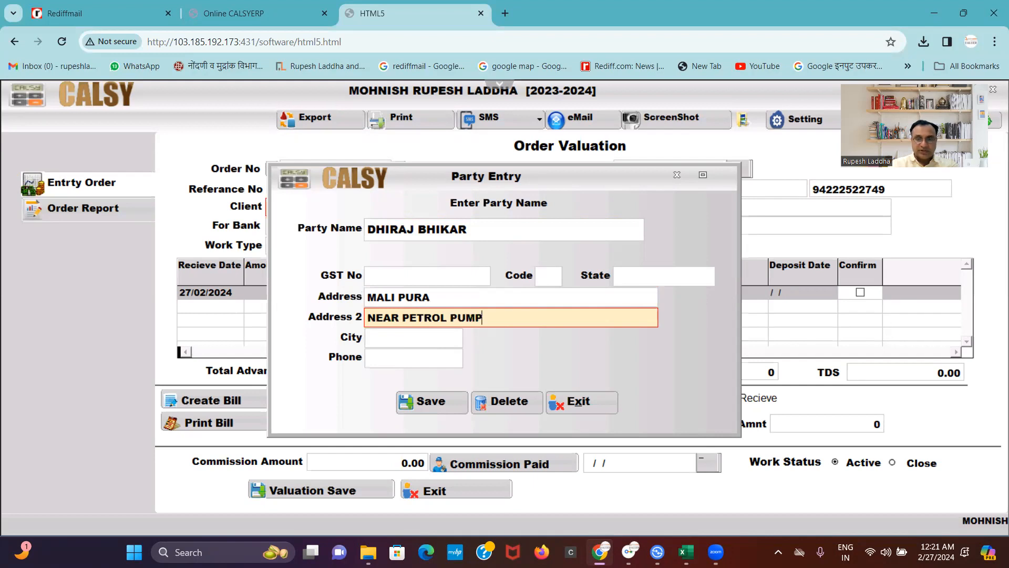
{"action": "key", "text": "Return"}
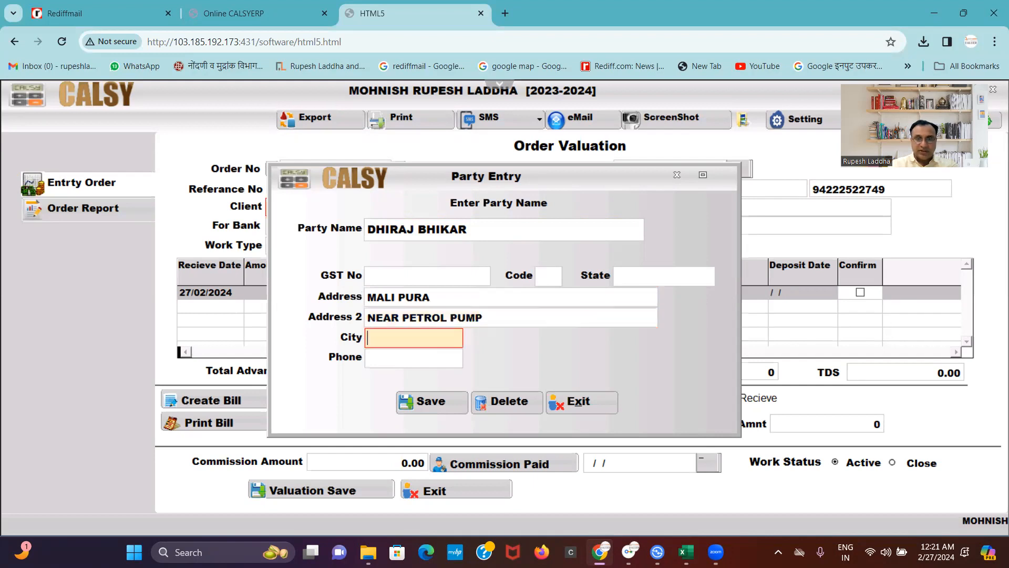
Fill in the party's city and phone number, then save the new party record.
{"action": "type", "text": "NANDED"}
{"action": "key", "text": "Return"}
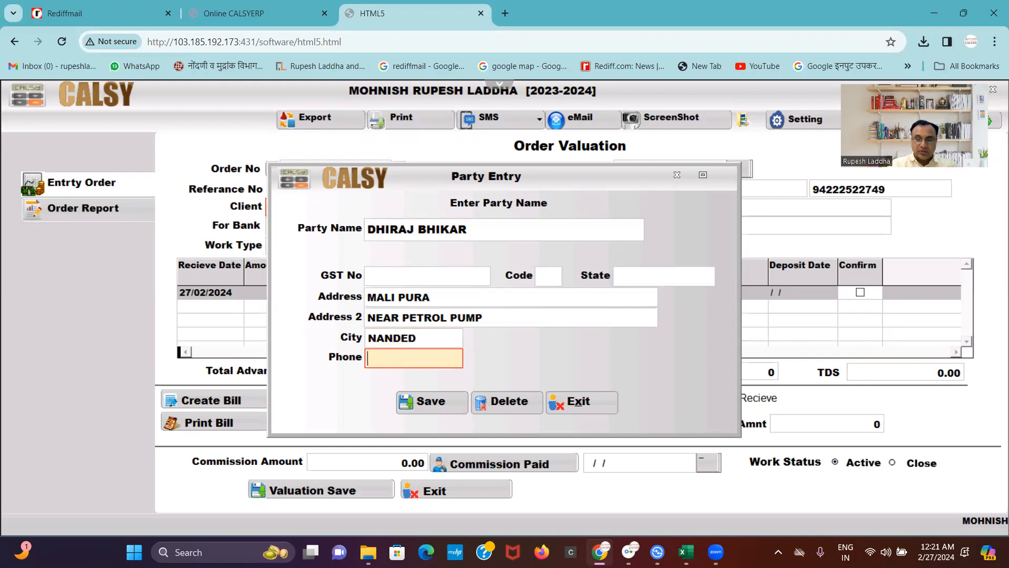
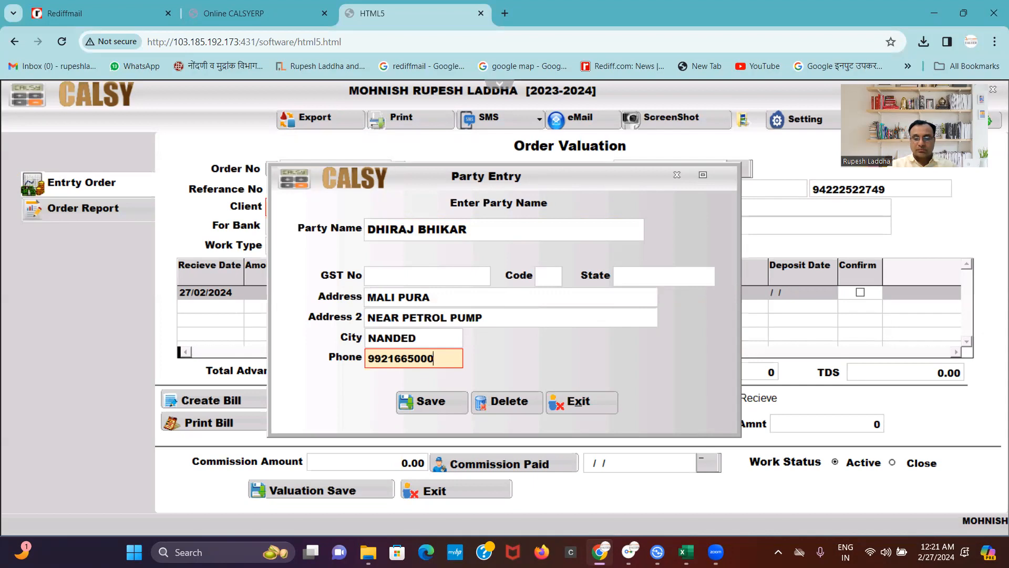
{"action": "key", "text": "Tab"}
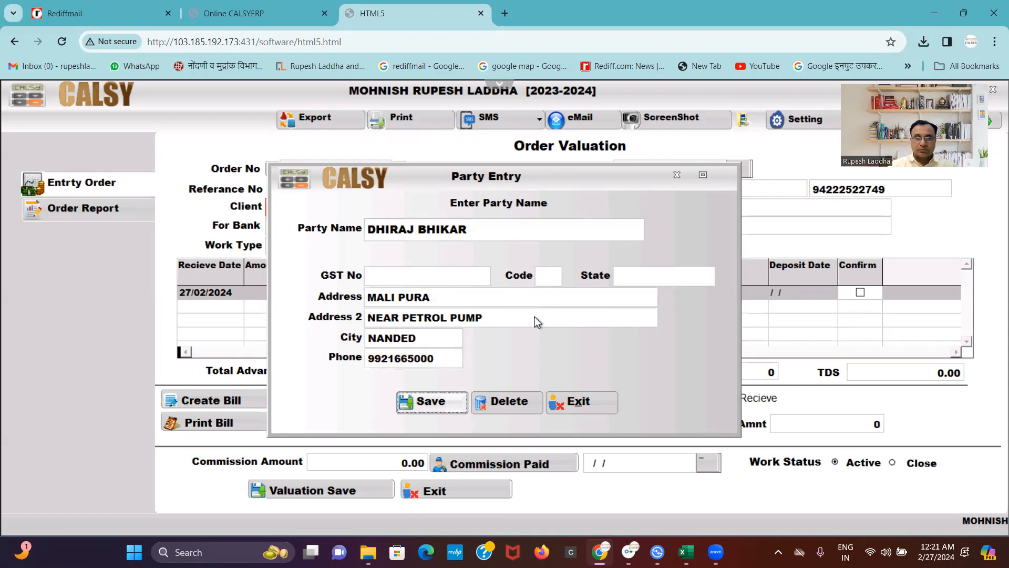
{"action": "left_click", "coordinate": [431, 402]}
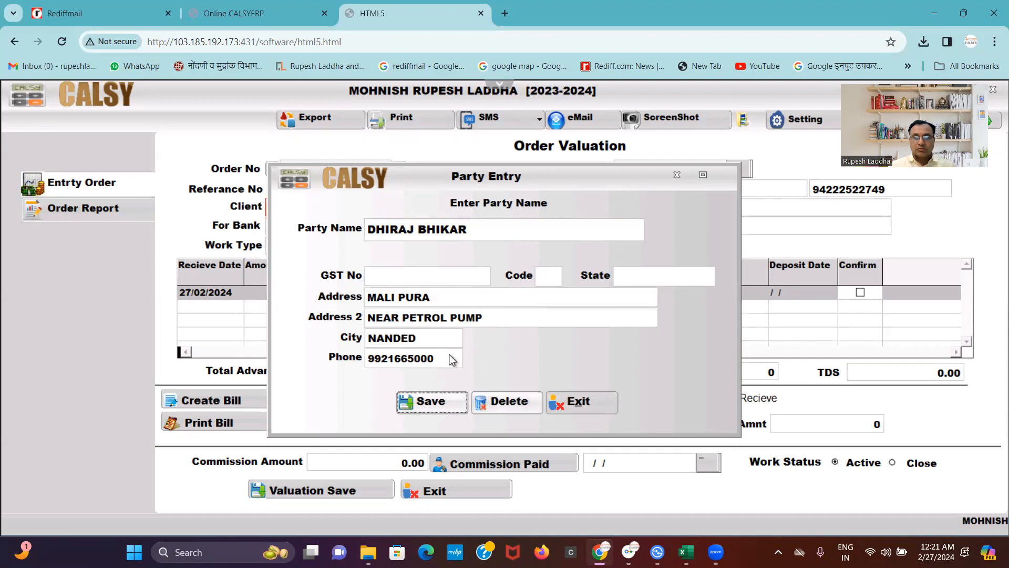
{"action": "key", "text": "Tab"}
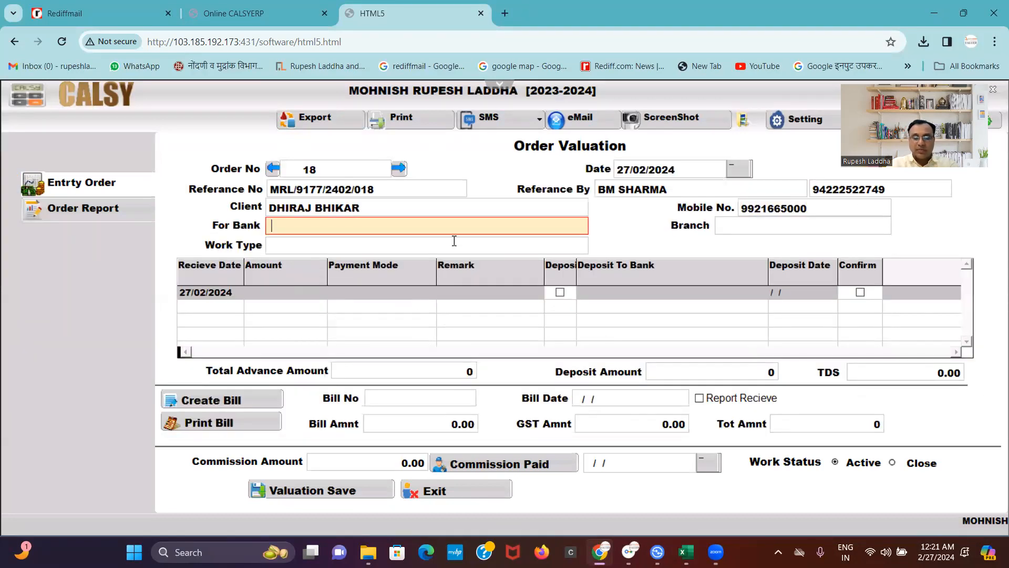
Choose STATE BANK OF INDIA as the bank and add MAIN BRANCH NANDED as a new branch.
{"action": "type", "text": "STA"}
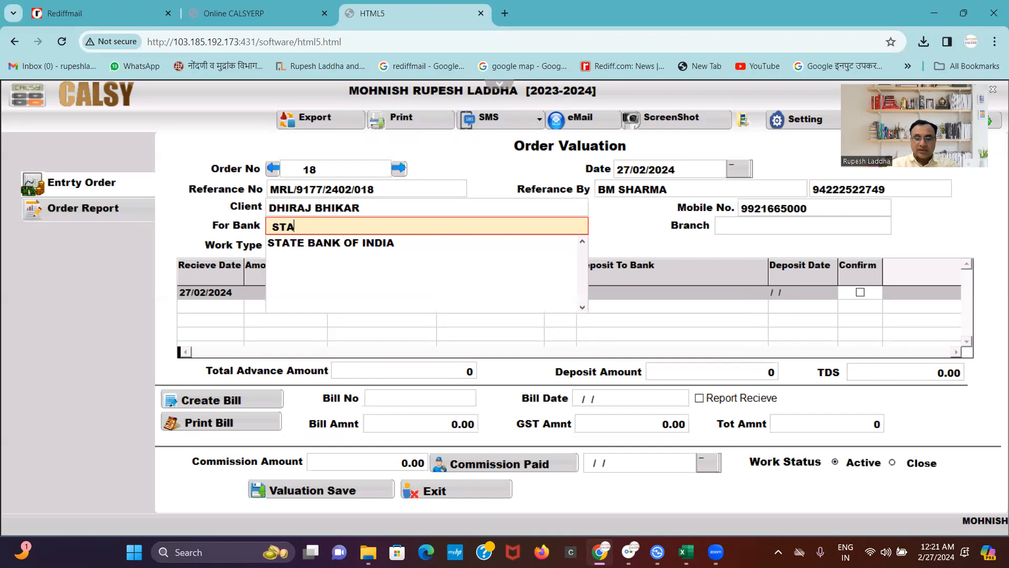
{"action": "key", "text": "Down"}
{"action": "key", "text": "Return"}
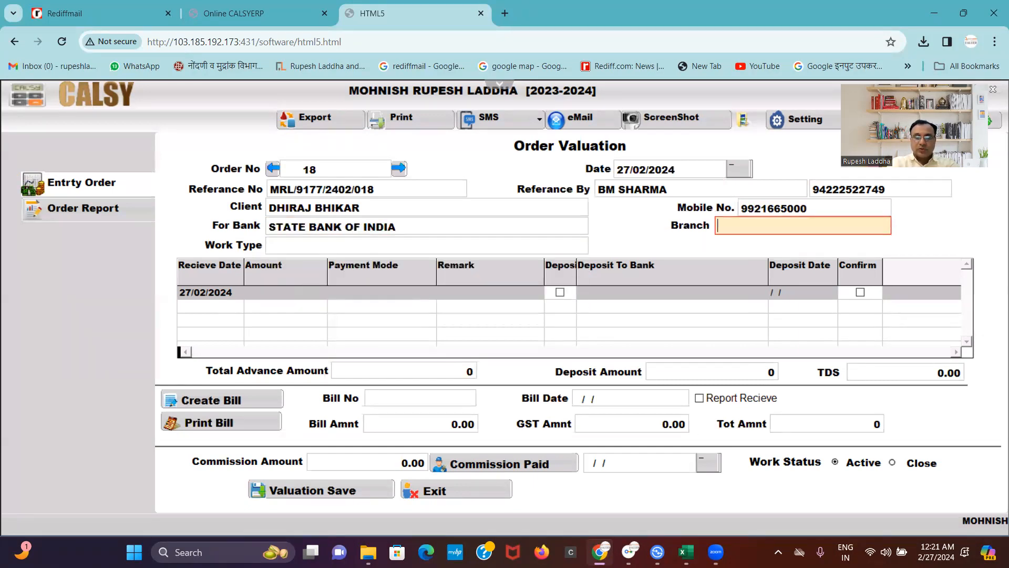
{"action": "type", "text": "MAIN"}
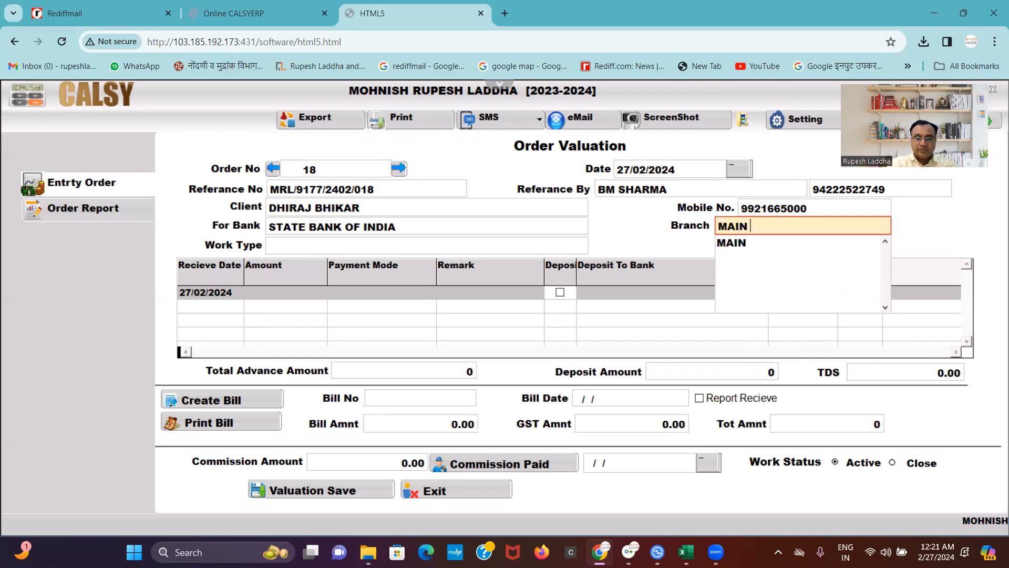
{"action": "type", "text": " BR"}
{"action": "key", "text": "BackSpace"}
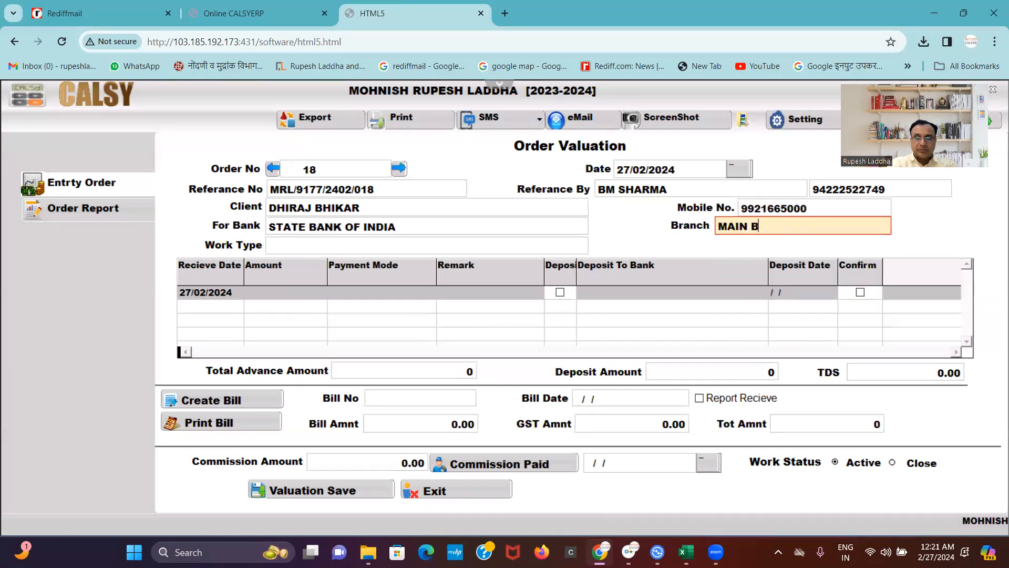
{"action": "type", "text": "RANCH NANDED"}
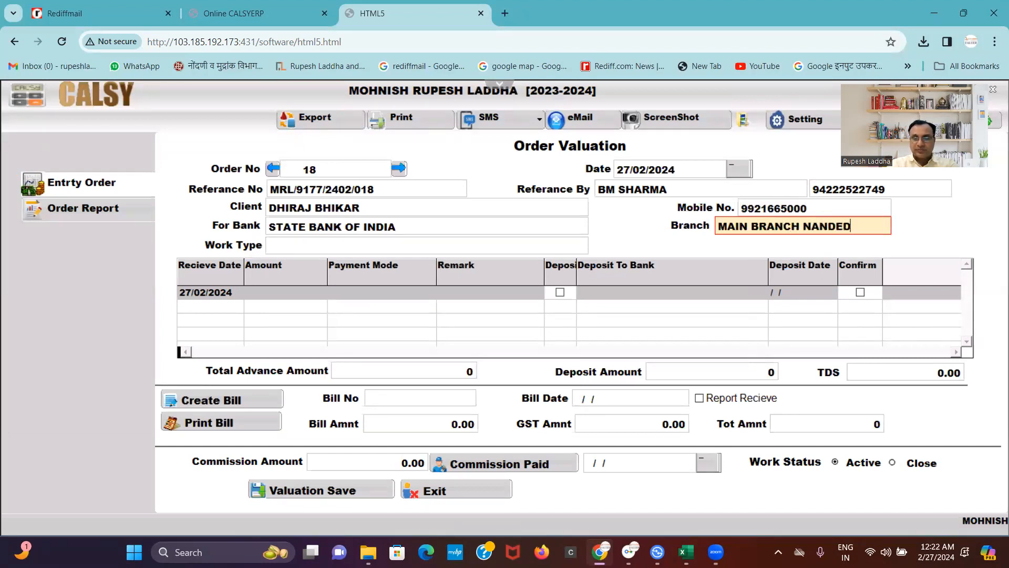
{"action": "key", "text": "Return"}
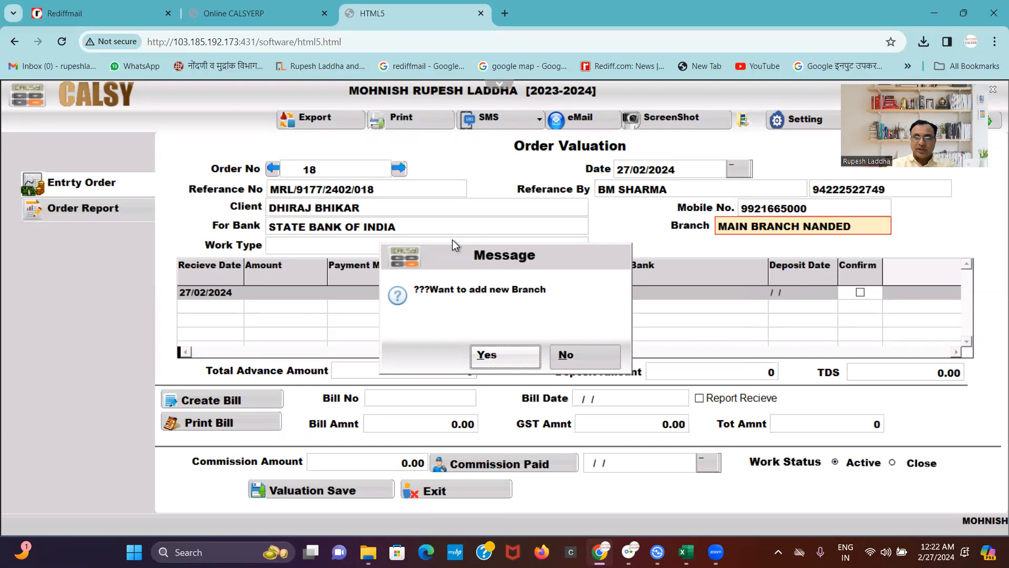
{"action": "left_click", "coordinate": [524, 365]}
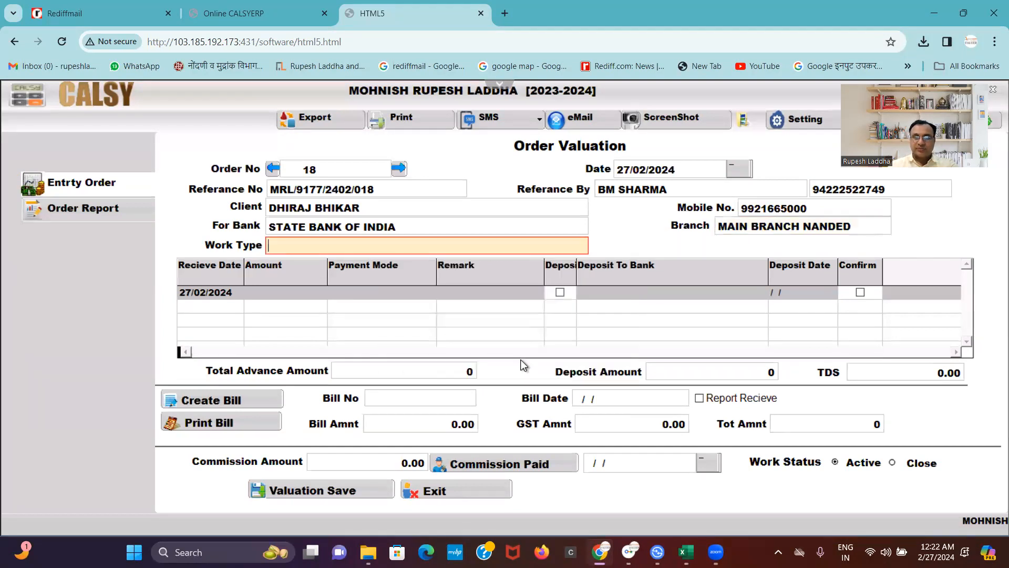
Choose Valuation Service - Local from the work types suggested after typing 'V'.
{"action": "type", "text": "V"}
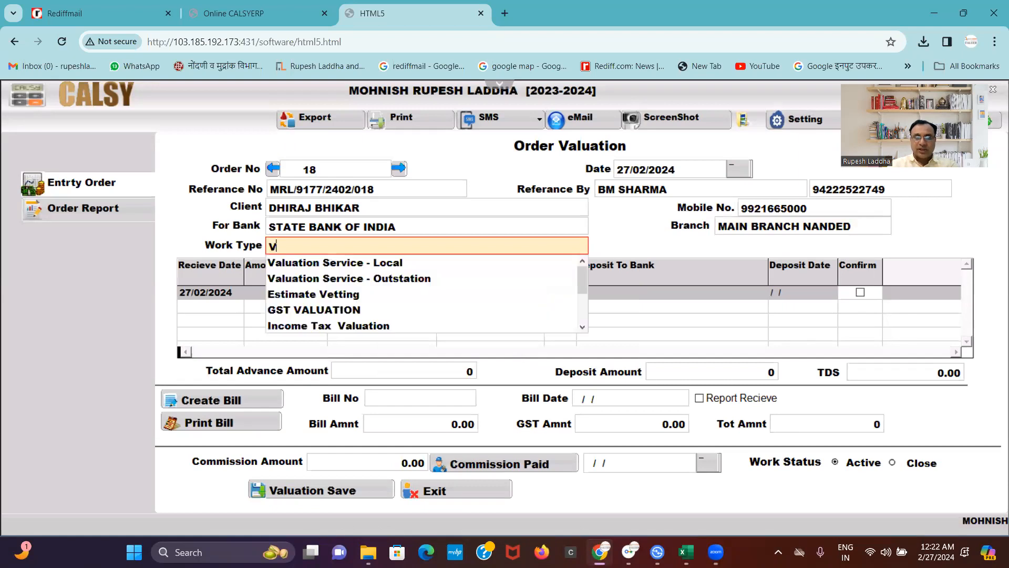
{"action": "key", "text": "Down"}
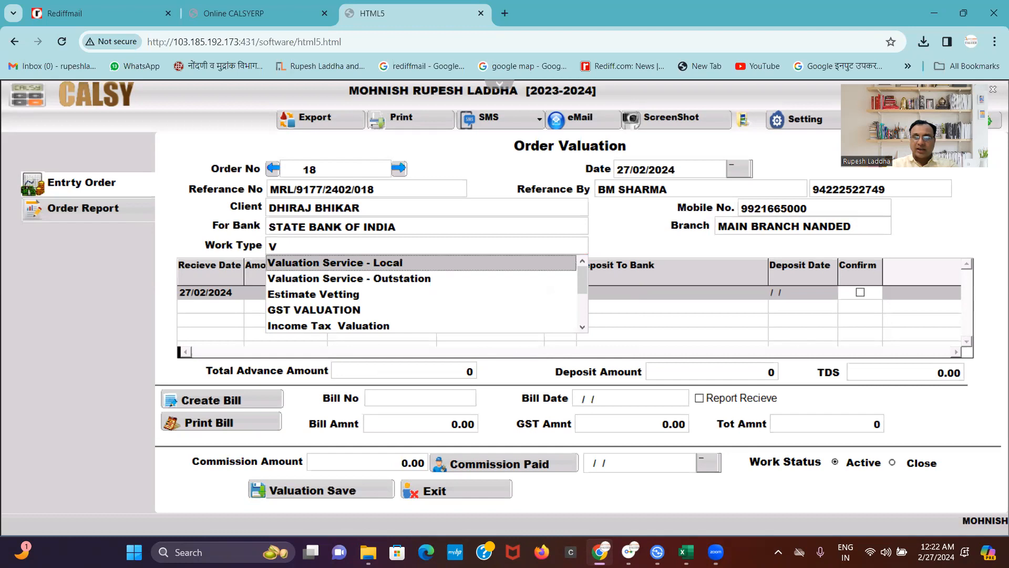
{"action": "key", "text": "Return"}
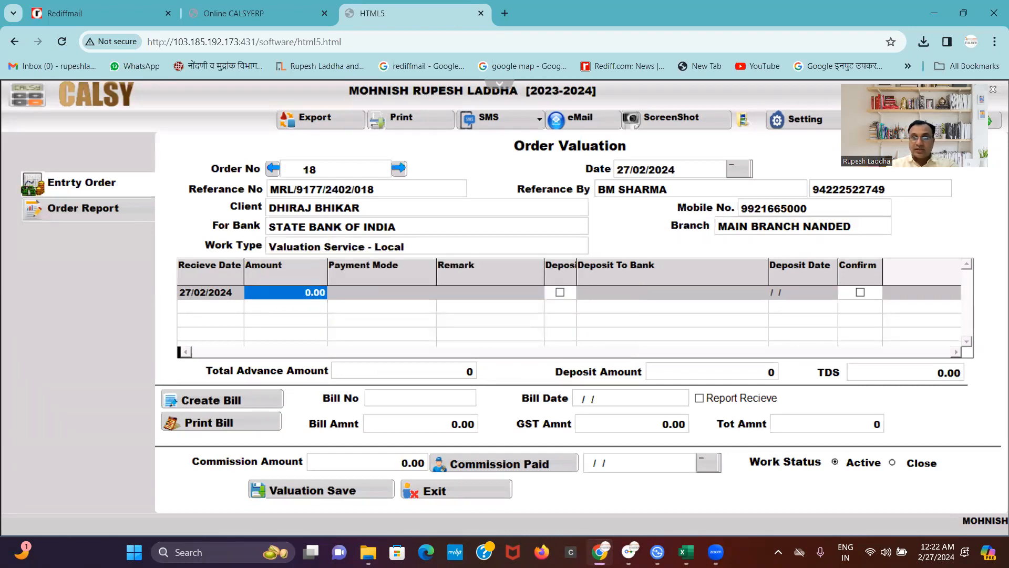
Enter 1000 as the advance amount in the payment grid.
{"action": "type", "text": "10000 ."}
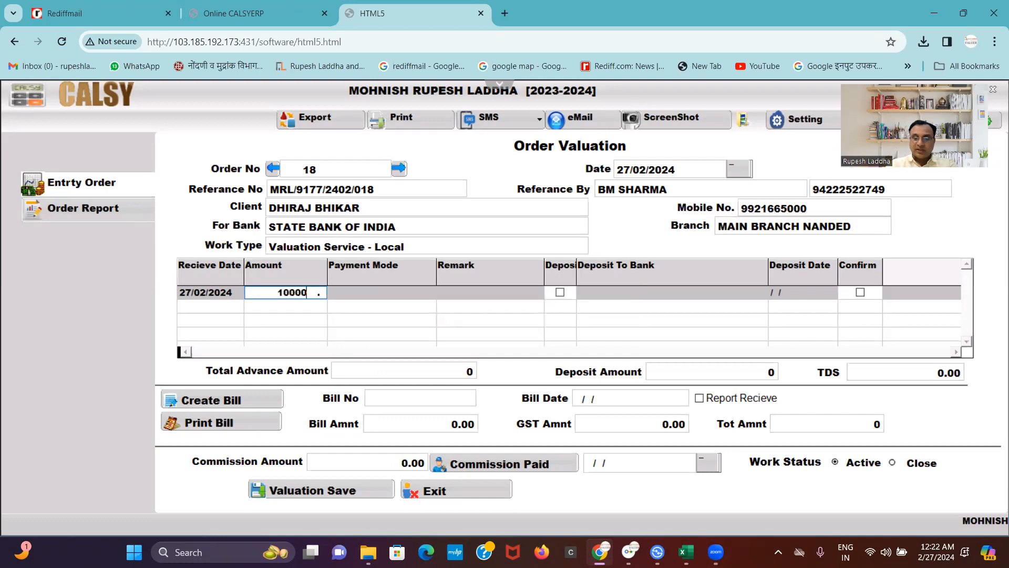
{"action": "key", "text": "BackSpace"}
{"action": "key", "text": "Return"}
{"action": "type", "text": "ADVANCE"}
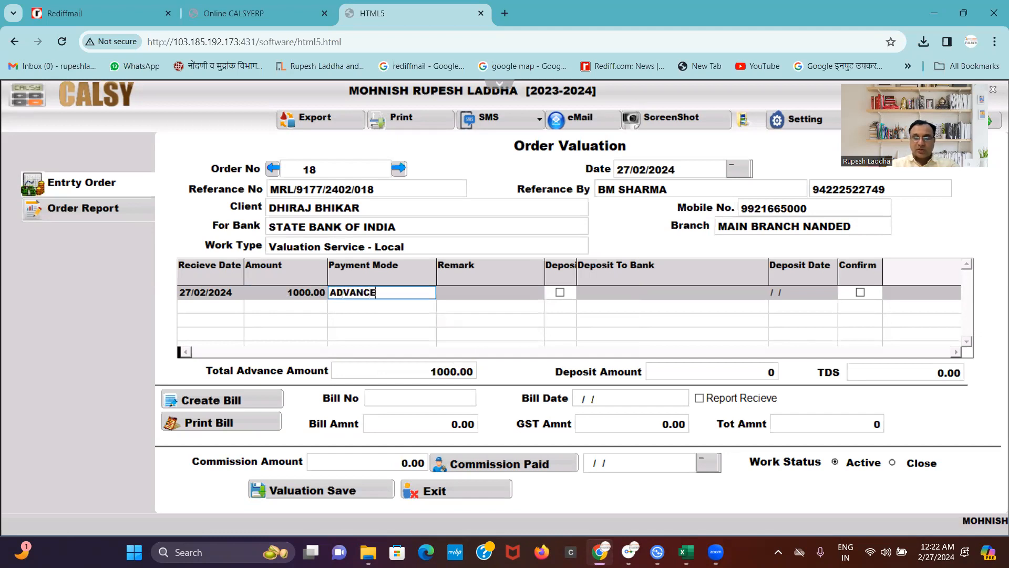
{"action": "key", "text": "Return"}
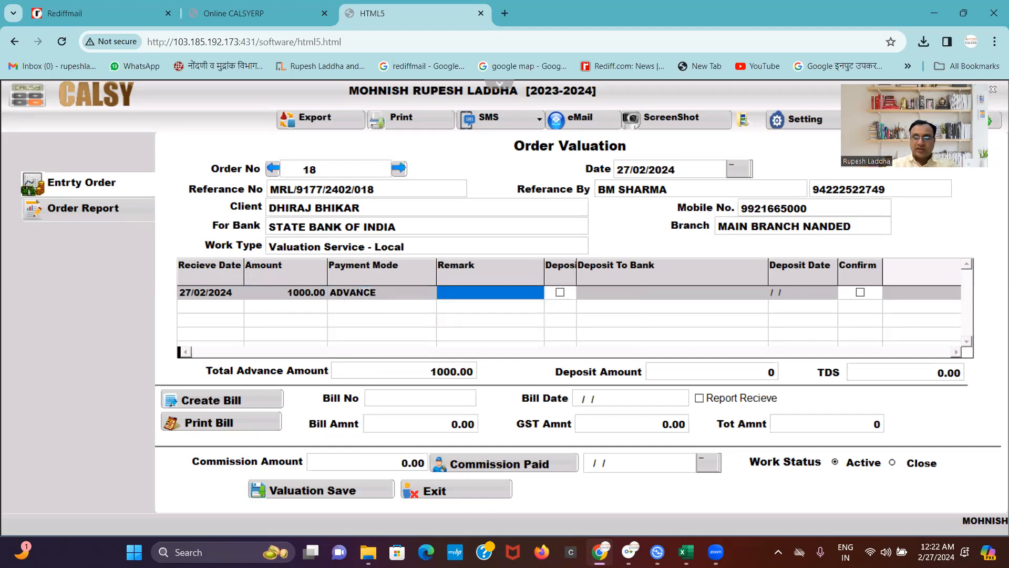
Set payment mode PHONE PAY and remark ADVANCE, then save valuation order 18.
{"action": "key", "text": "Left"}
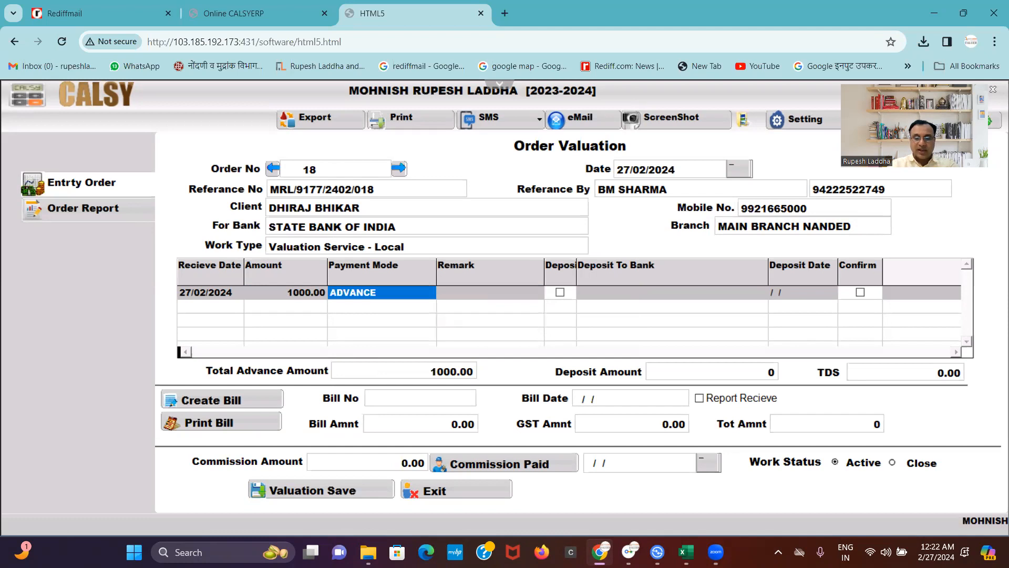
{"action": "type", "text": "PHONE PAY"}
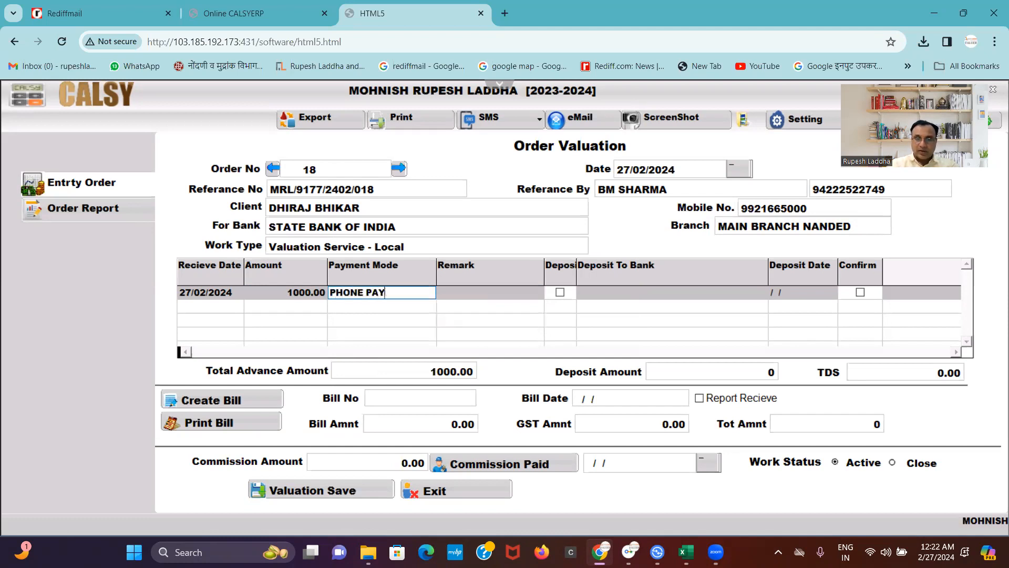
{"action": "key", "text": "Return"}
{"action": "type", "text": "ADVANCE"}
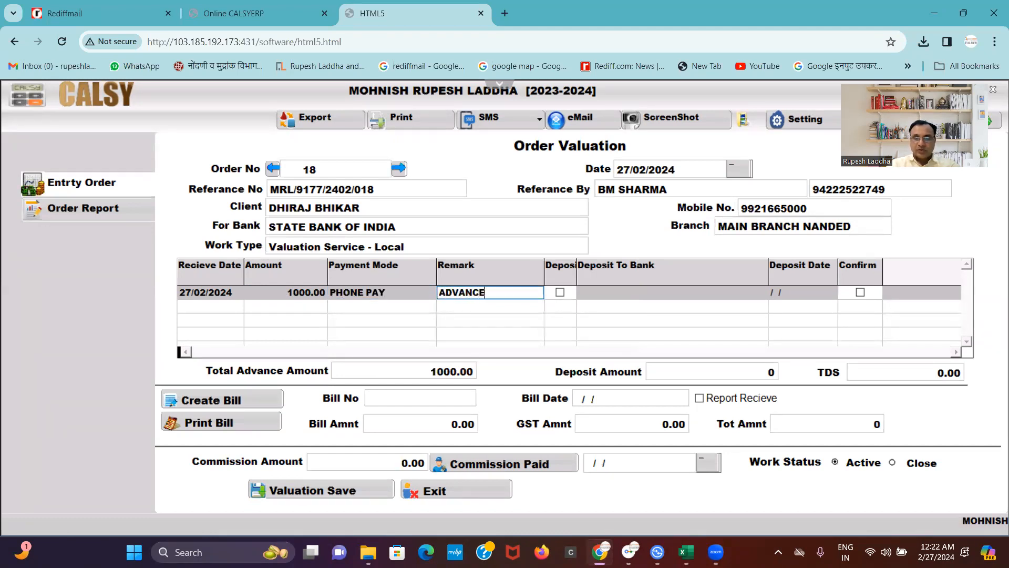
{"action": "key", "text": "Down"}
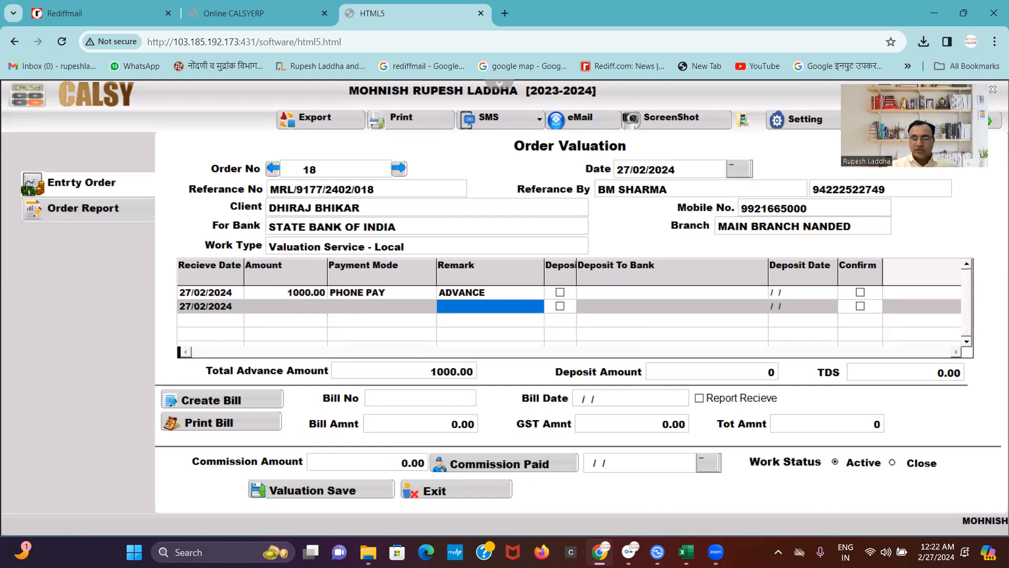
{"action": "key", "text": "Return"}
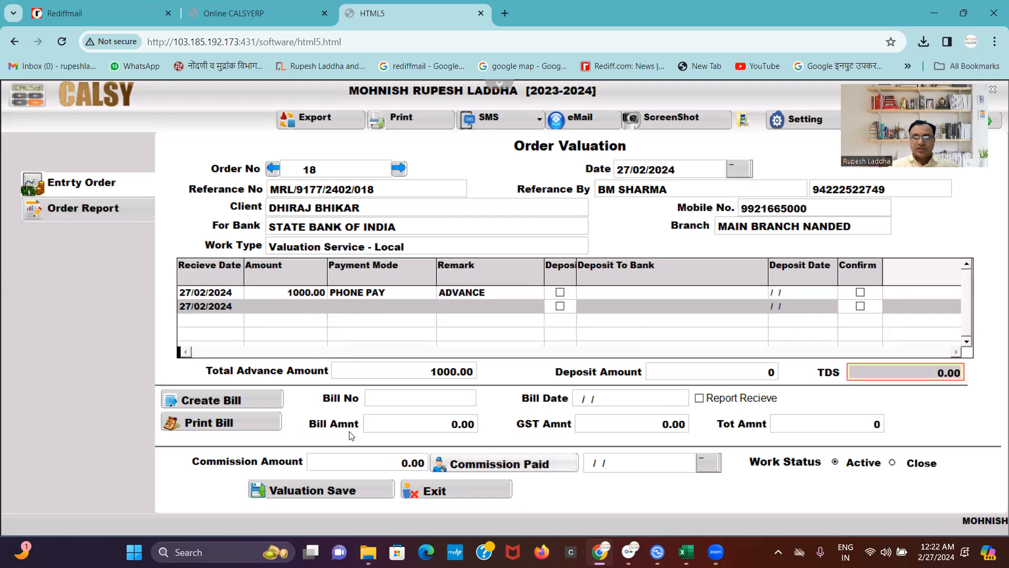
{"action": "left_click", "coordinate": [331, 491]}
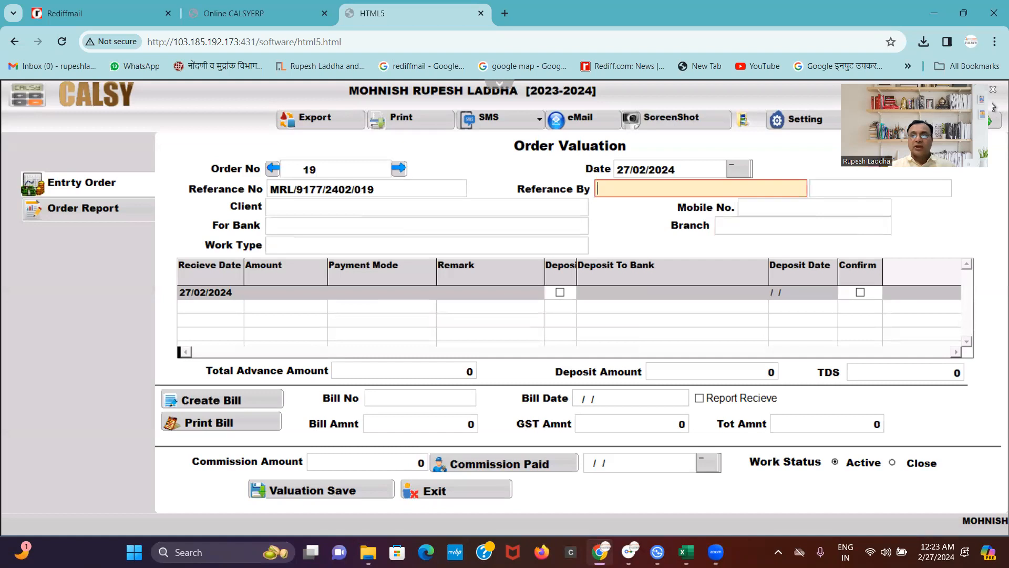
Drag near the top-right of the screen once blank order 19 appears.
{"action": "left_click_drag", "start_coordinate": [994, 108], "coordinate": [783, 142]}
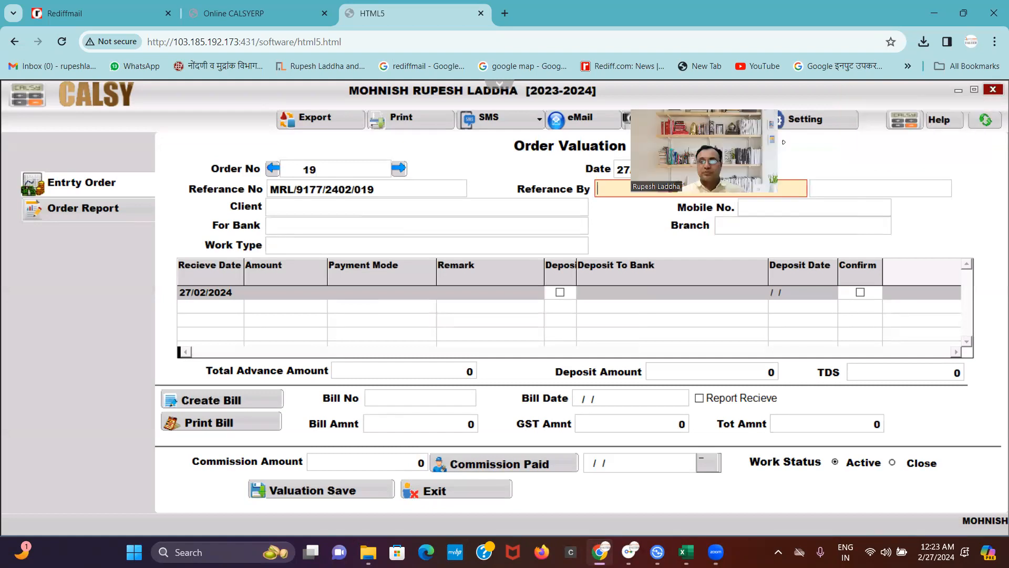
Close the Online CALSYERP tab in Chrome.
{"action": "left_click", "coordinate": [325, 13]}
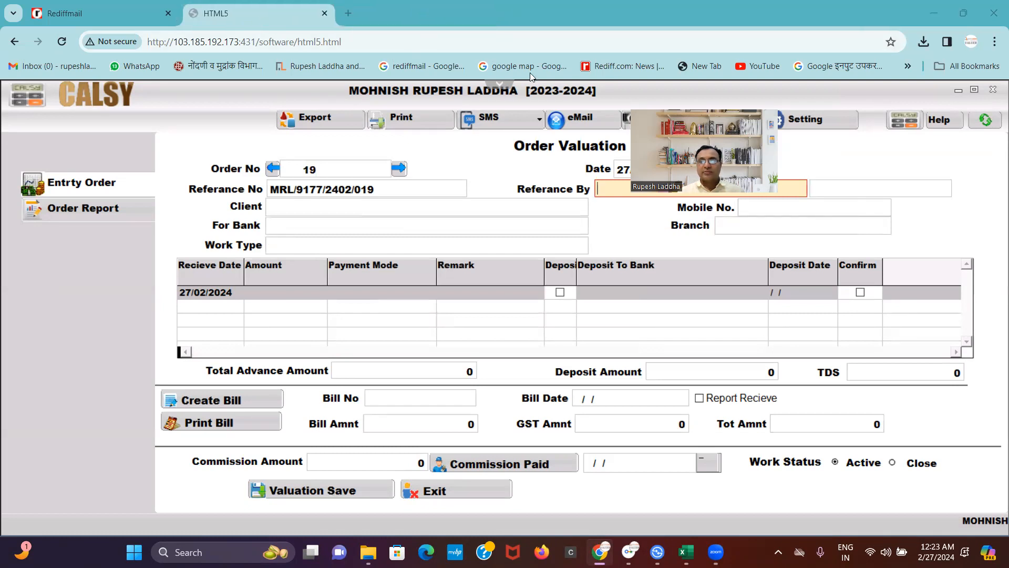